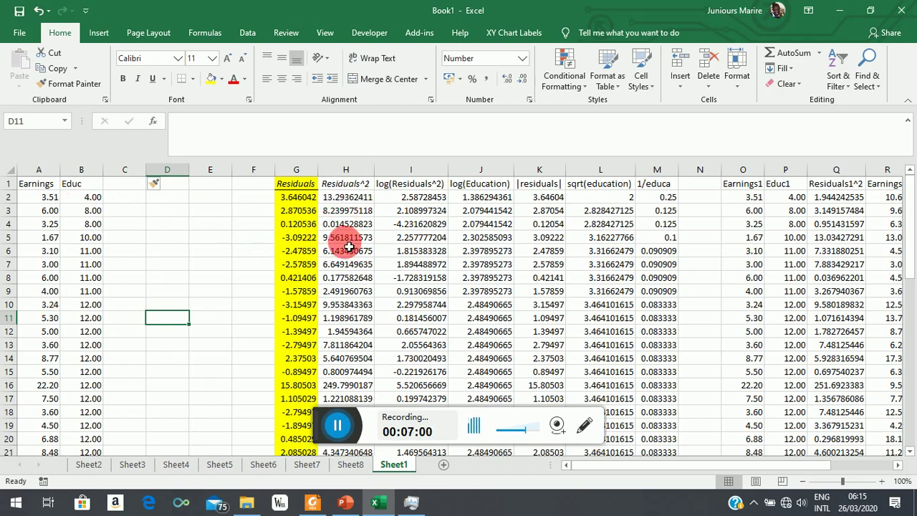
- Enter the label "MLE of error variance =" in cell D2
left_click(131, 213)
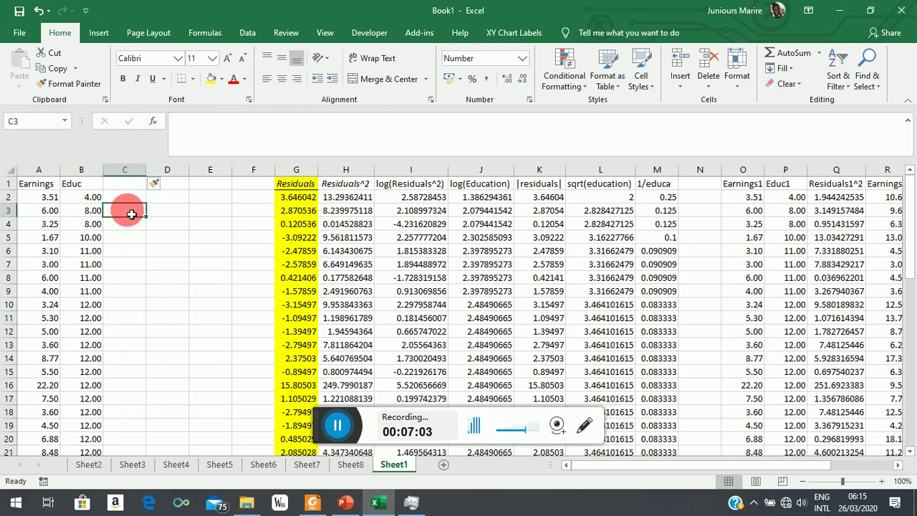
left_click(180, 199)
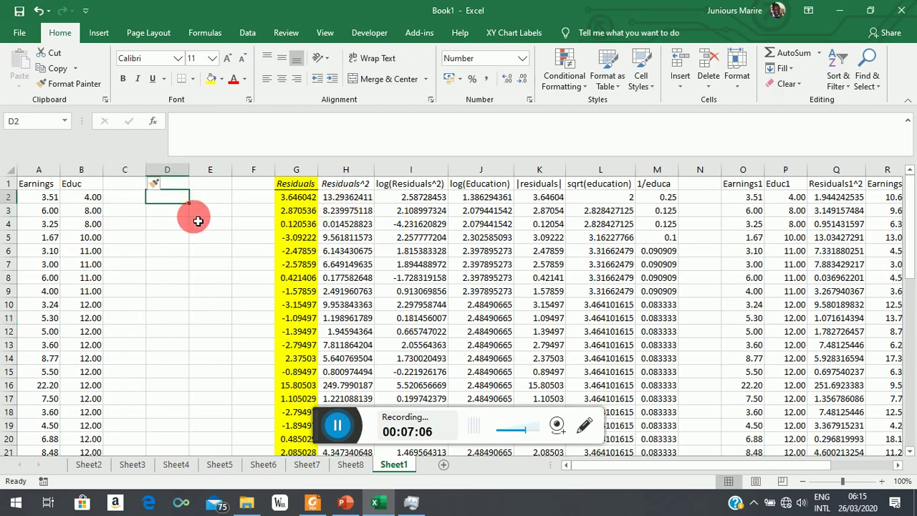
type("MLE of error variance =")
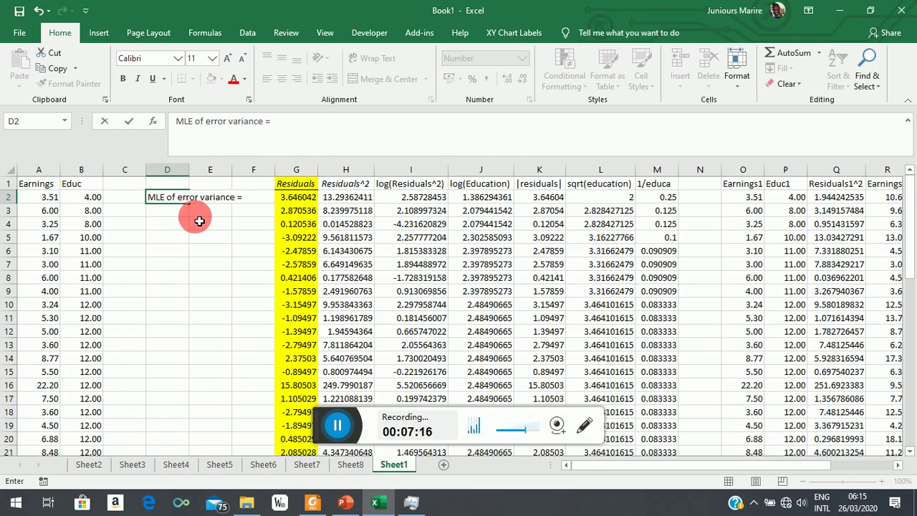
- Calculate the MLE of the error variance in E3 by dividing the sum of squared residuals by 50, =SUM(H2:H51)/50
left_click(208, 211)
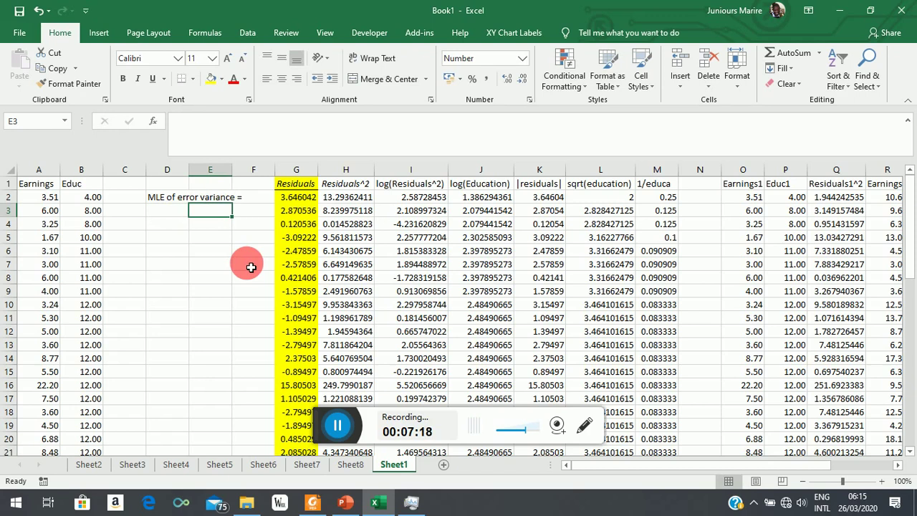
type("=")
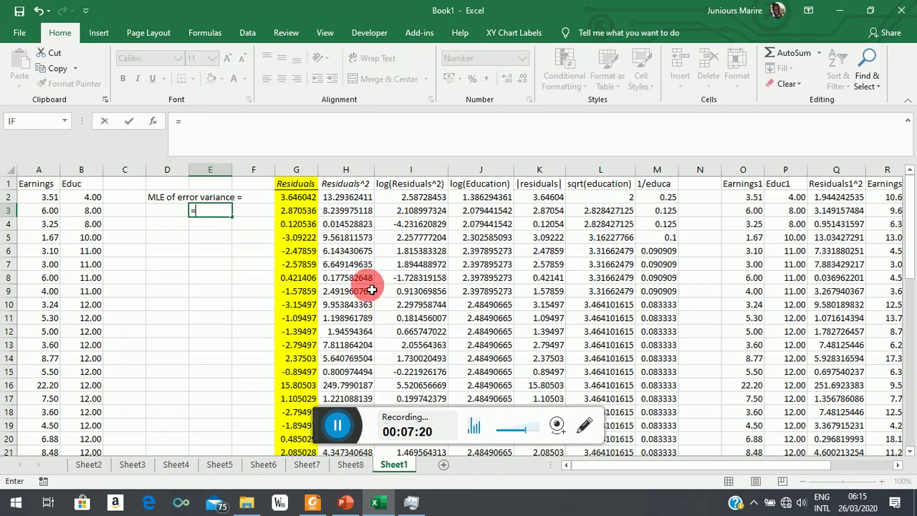
scroll(365, 286, "down", 15)
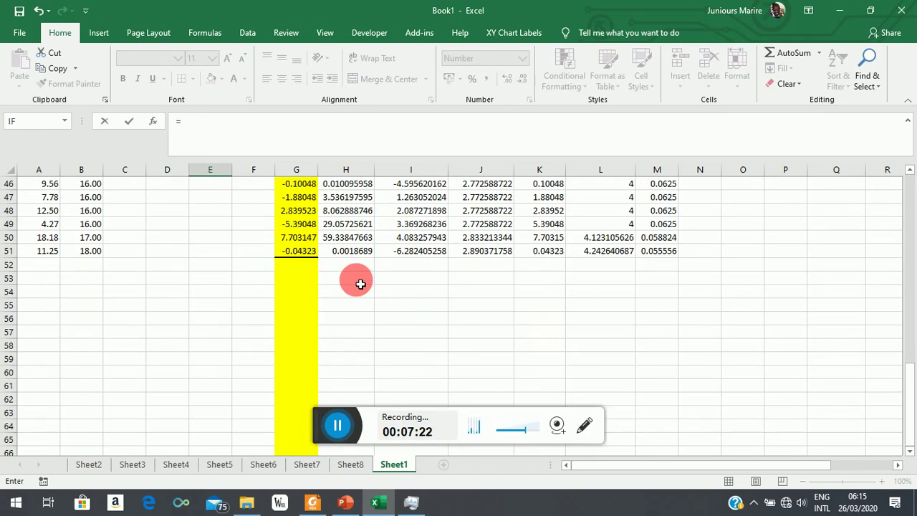
scroll(360, 285, "up", 15)
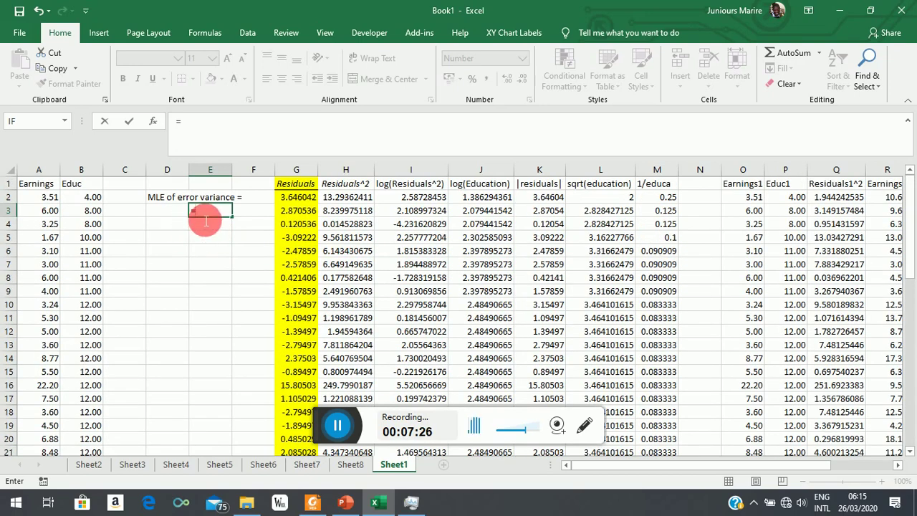
type("sum")
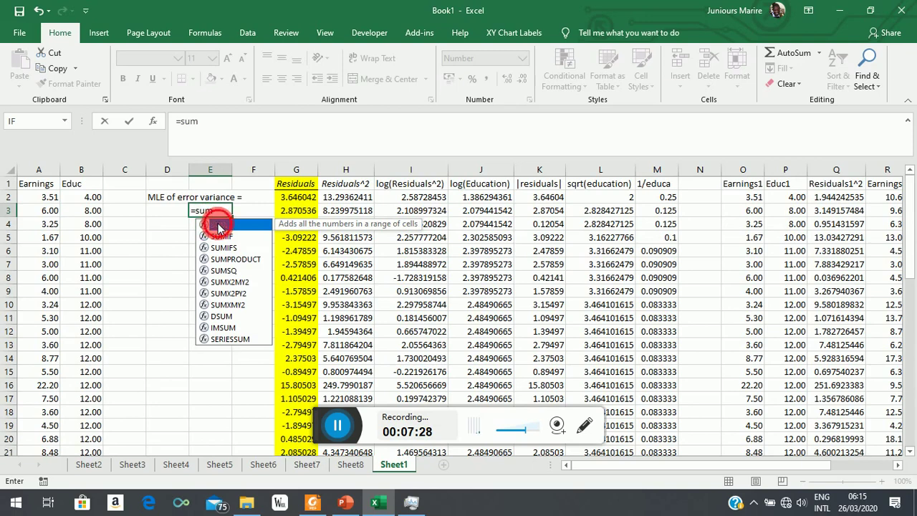
double_click(218, 227)
left_click(354, 200)
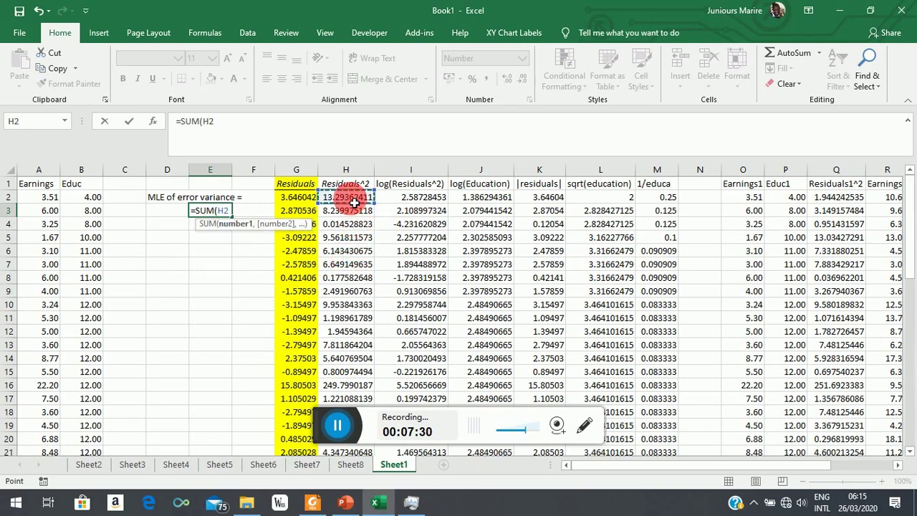
left_click_drag(354, 203, 369, 365)
key("Return")
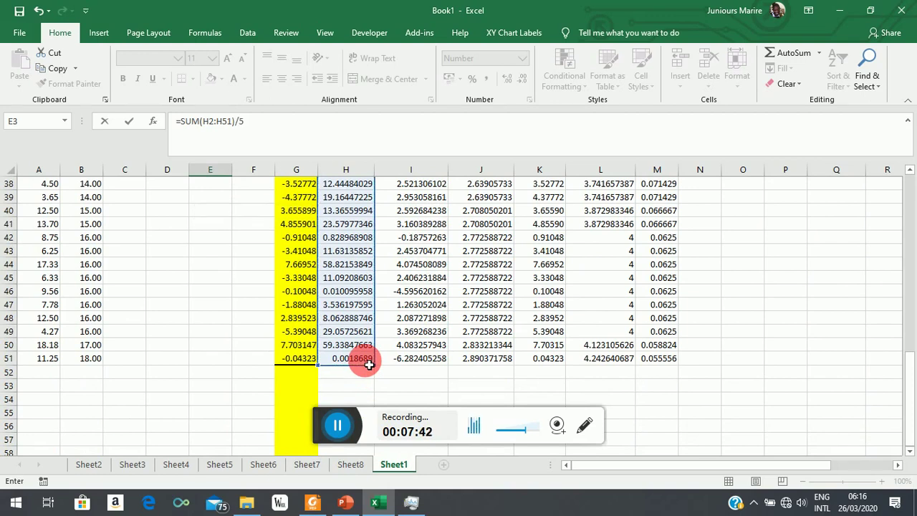
type("/50")
key("Return")
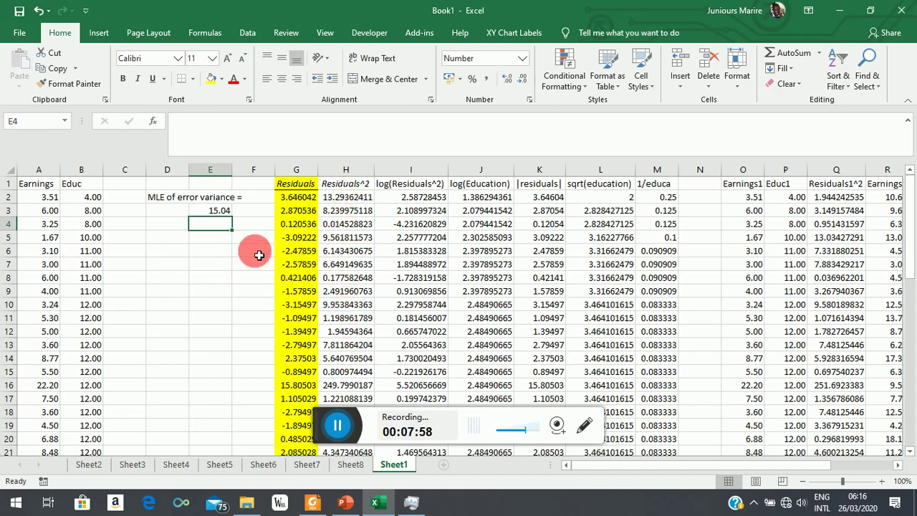
- Switch to PowerPoint, read the Breusch-Pagan-Godfrey procedure on slide 173, and return to the Excel workbook
left_click(345, 502)
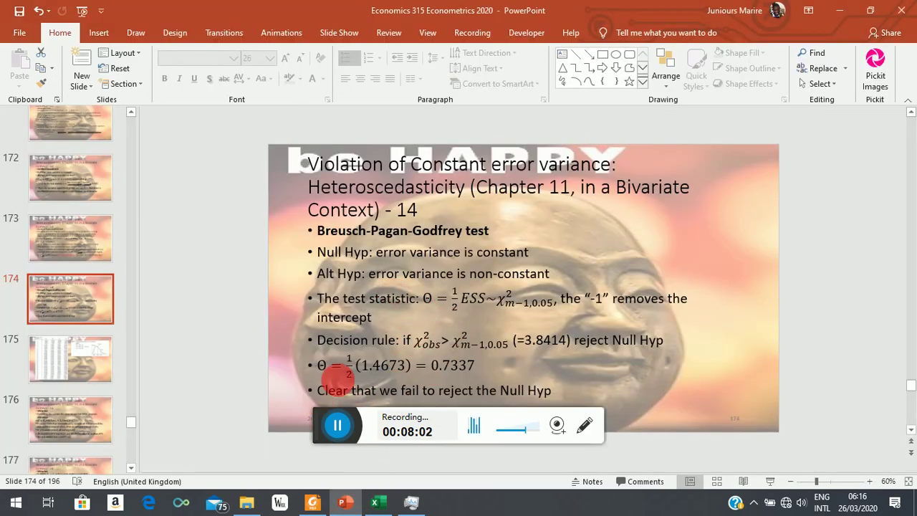
left_click(81, 247)
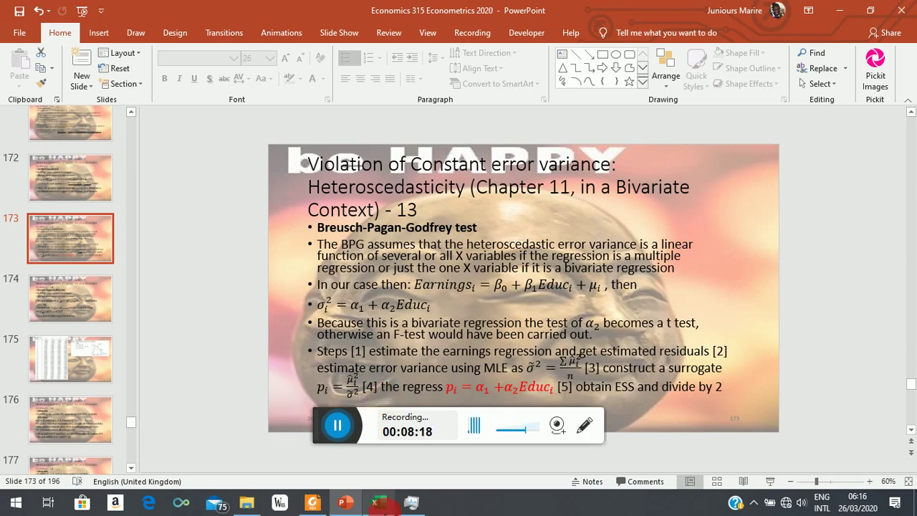
left_click(379, 504)
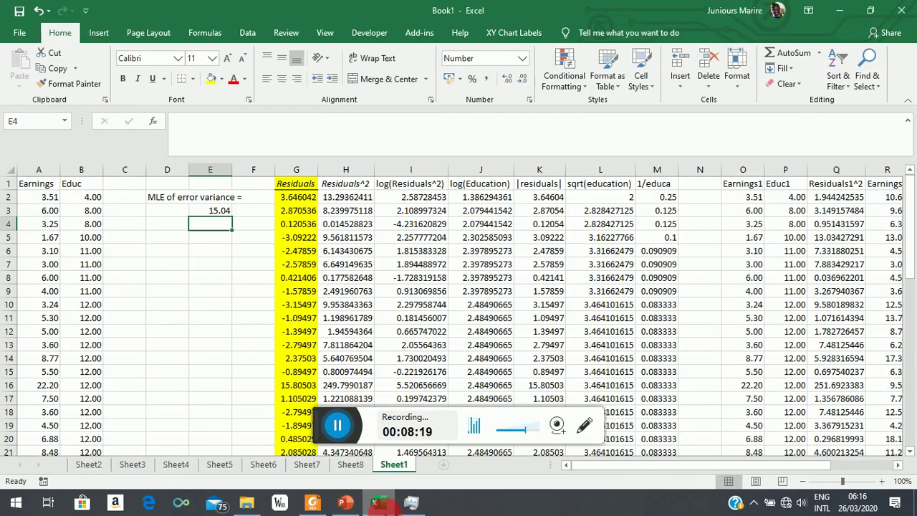
- Head column C with P and divide the first squared residual by the error variance in C2, =H2/E3
left_click(128, 187)
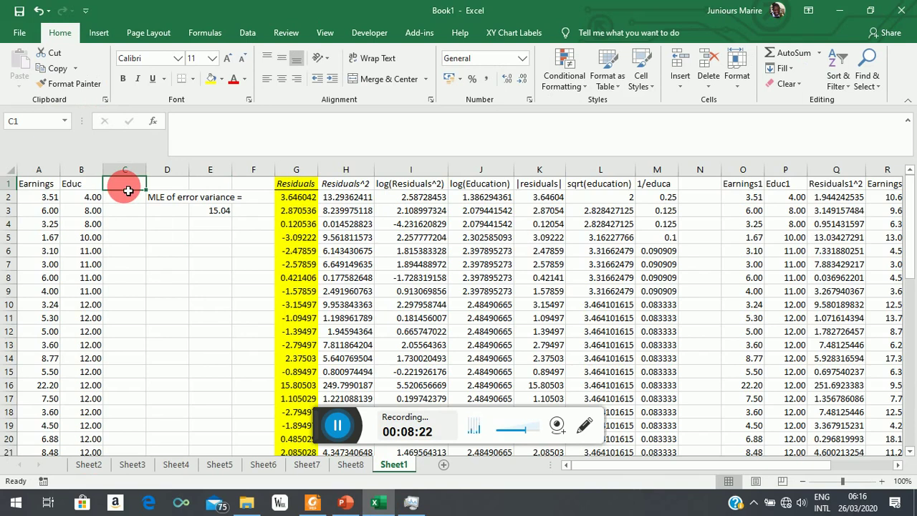
type("P")
key("Return")
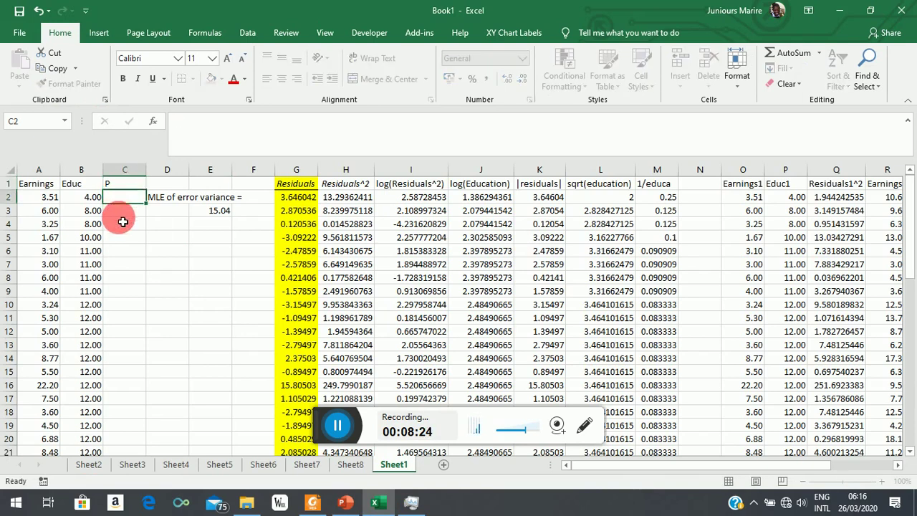
type("=")
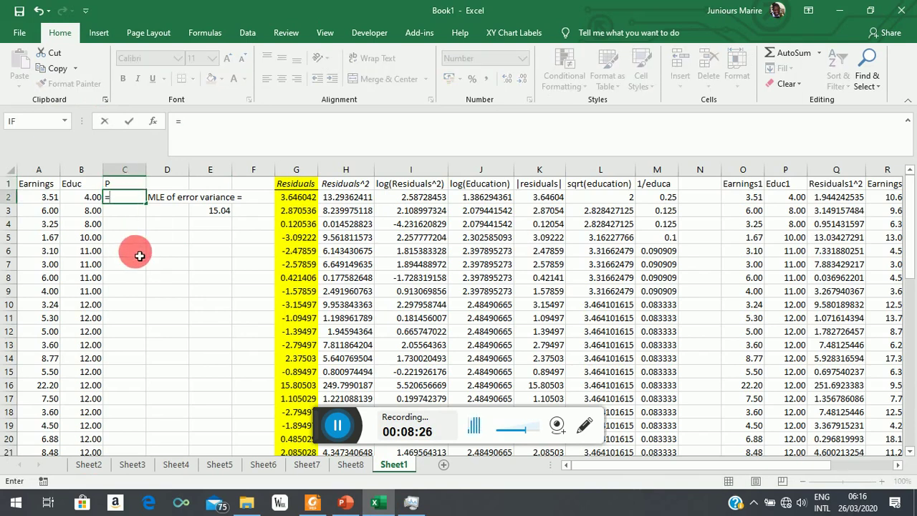
left_click(350, 203)
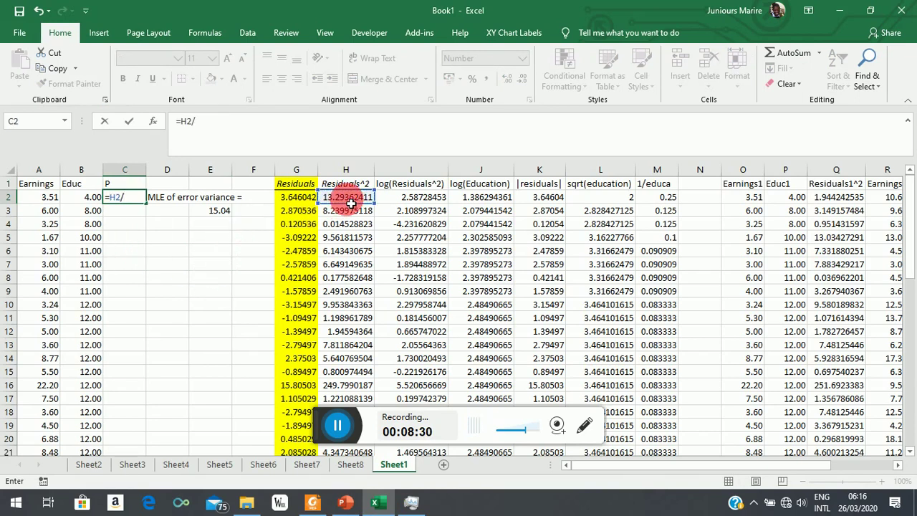
type("/")
left_click(216, 213)
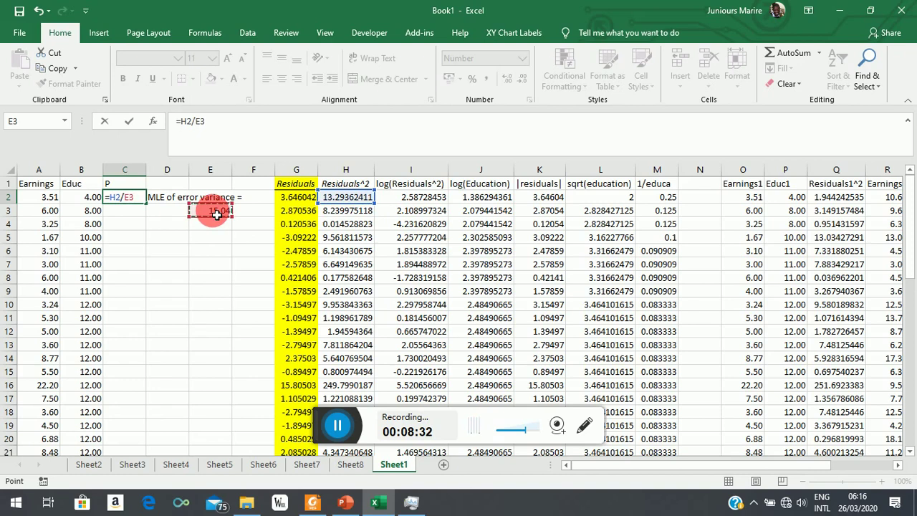
key("Return")
- Make the error variance reference in C2 absolute so the formula reads =H2/$E$3
left_click(126, 200)
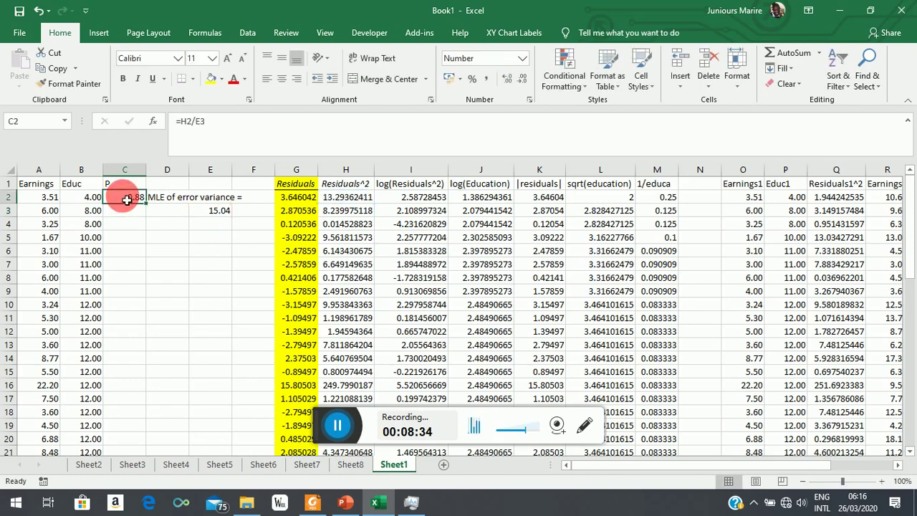
left_click(205, 127)
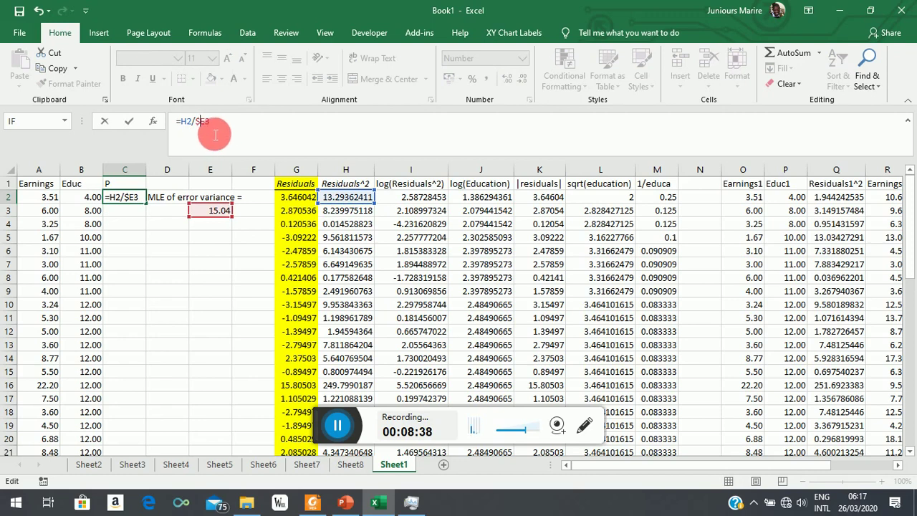
key("Right")
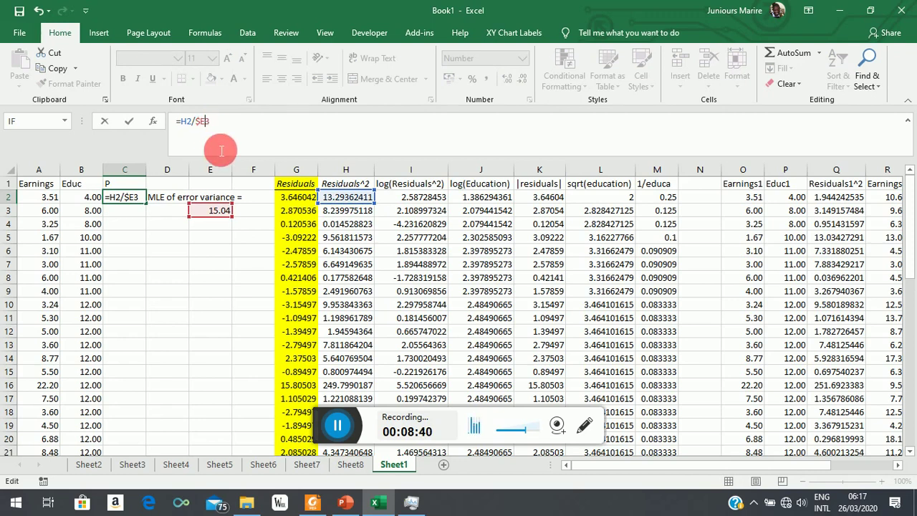
key("Return")
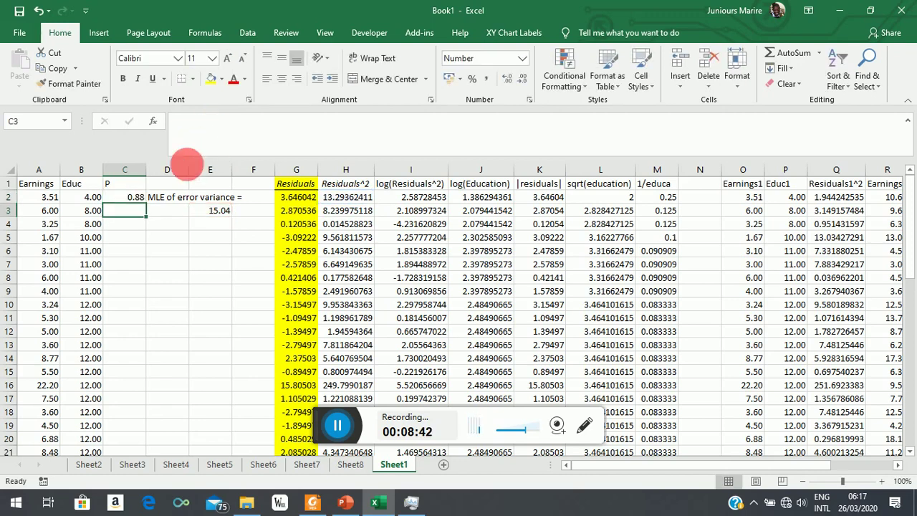
- Fill the C2 formula down the P column through row 51
left_click(135, 199)
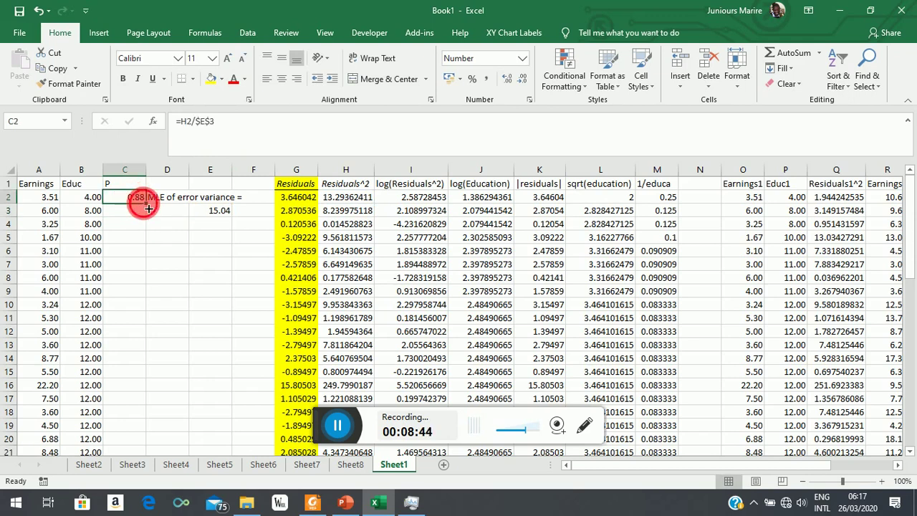
double_click(148, 208)
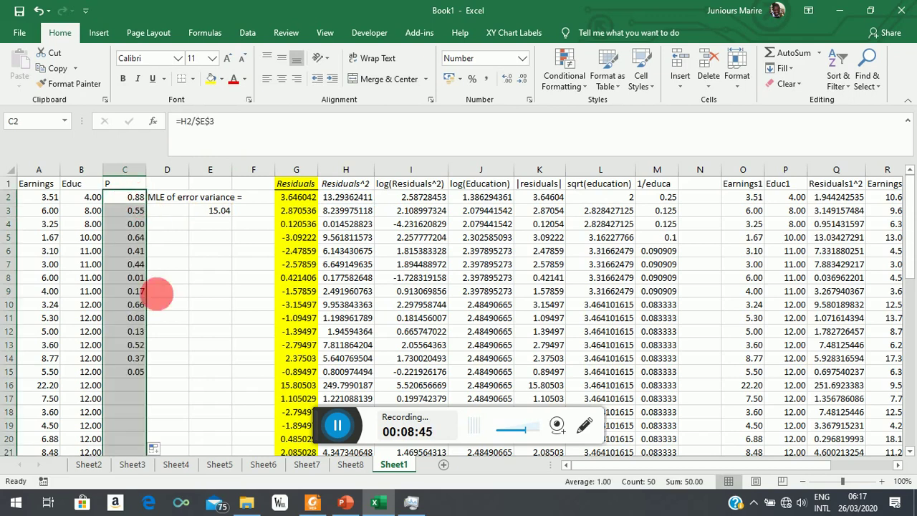
left_click(180, 374)
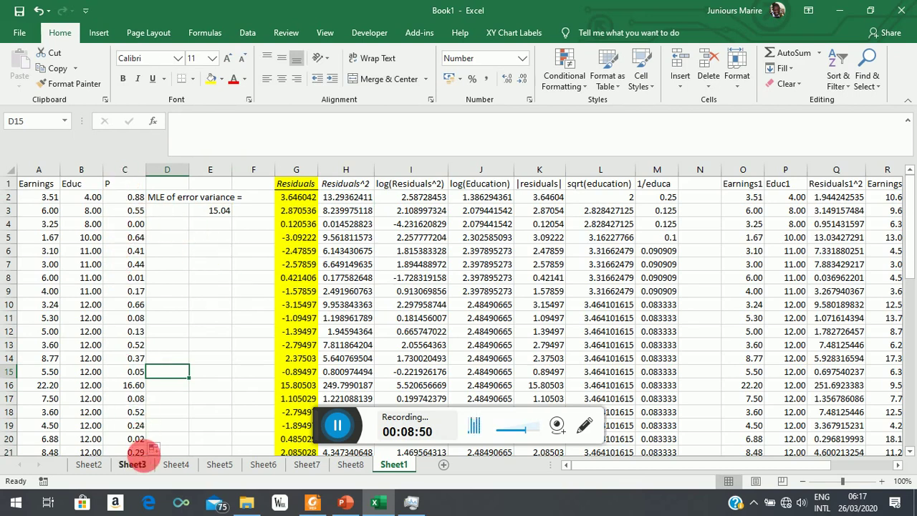
- Check the auxiliary regression equation in PowerPoint, and in Excel start a Regression analysis with $C$1:$C$51 as the Input Y Range
left_click(344, 504)
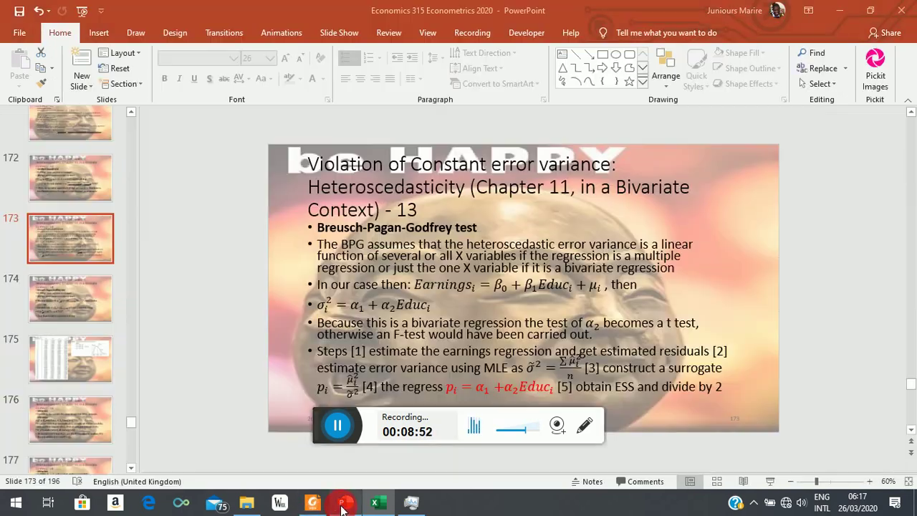
left_click(378, 503)
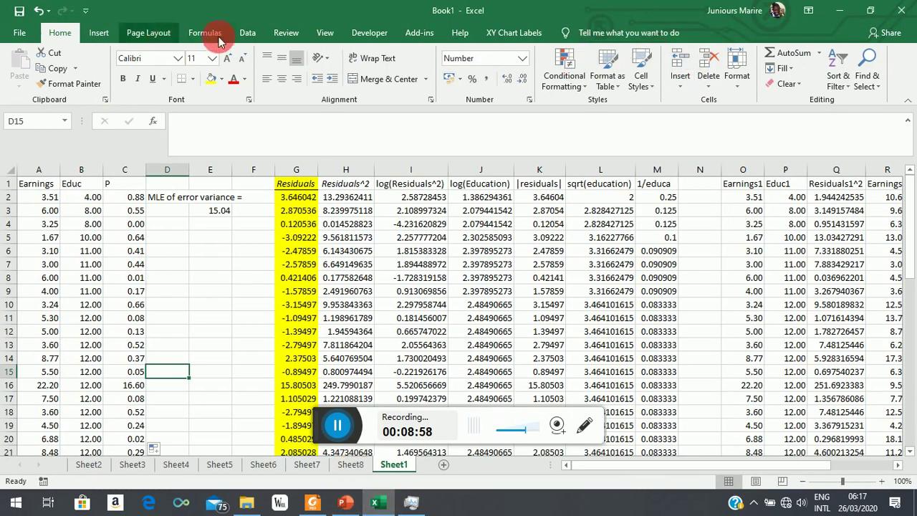
left_click(247, 33)
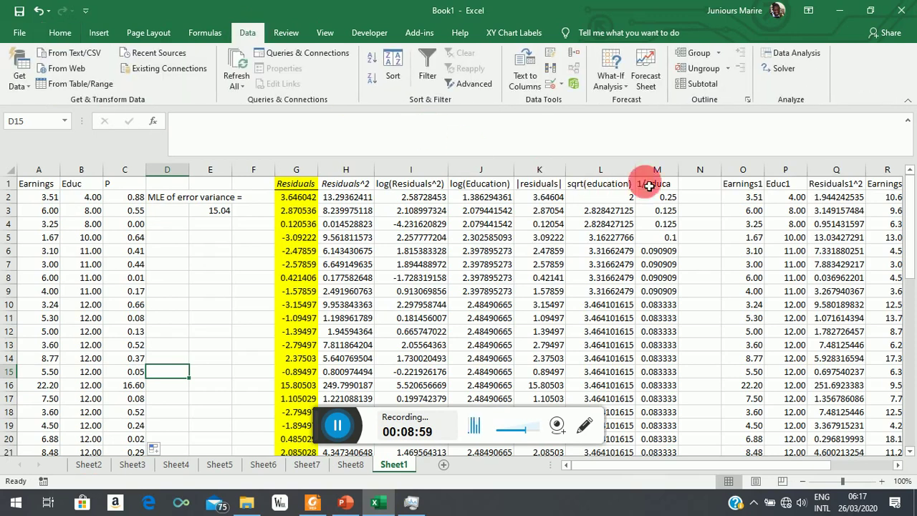
left_click(792, 57)
scroll(454, 344, "down", 2)
left_click(441, 370)
left_click(510, 287)
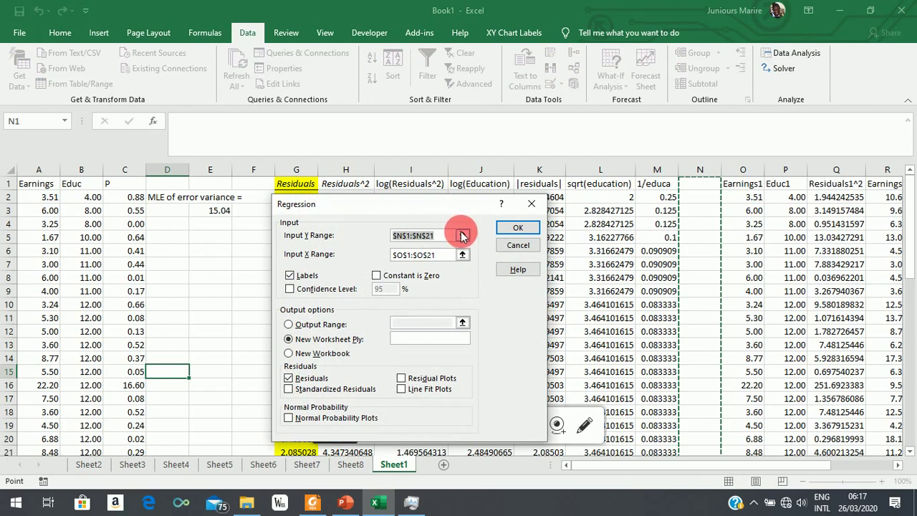
left_click(462, 237)
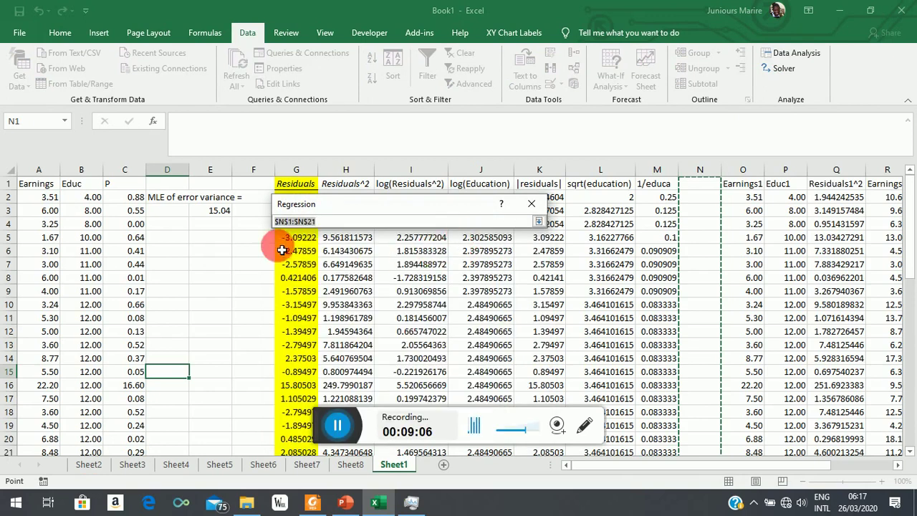
left_click_drag(114, 187, 140, 432)
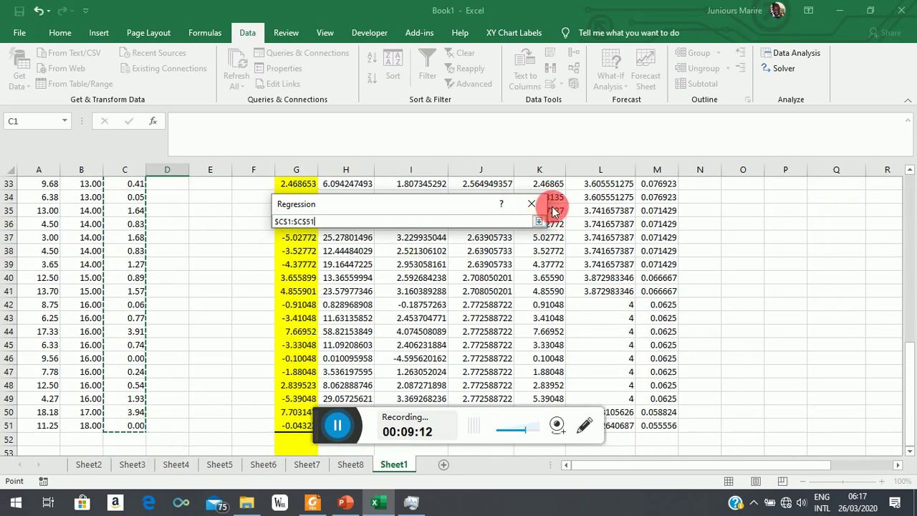
left_click(539, 222)
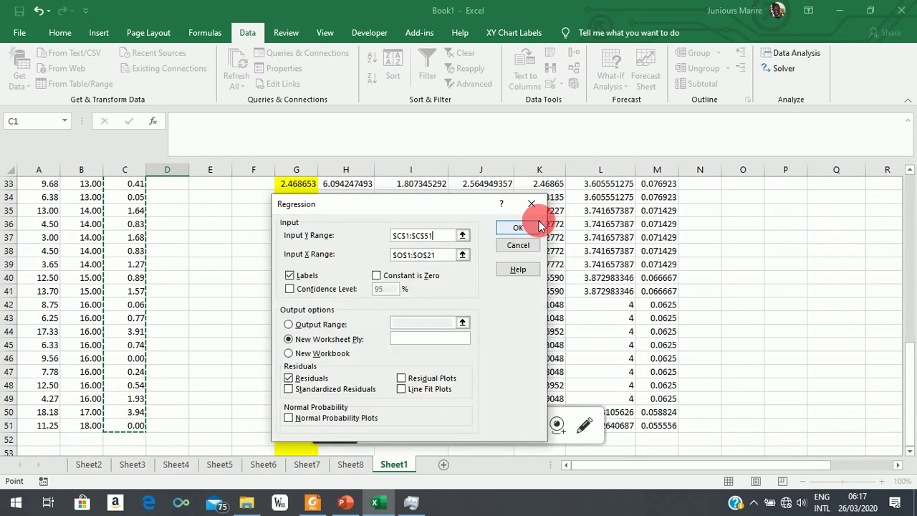
- Set the regression's Input X Range to the Educ column, $B$1:$B$51
left_click(462, 254)
left_click_drag(74, 184, 100, 432)
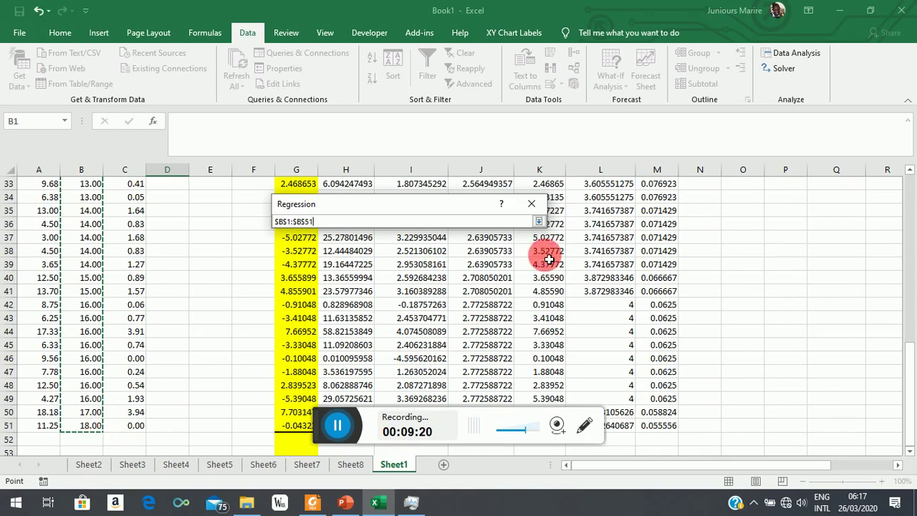
left_click(539, 221)
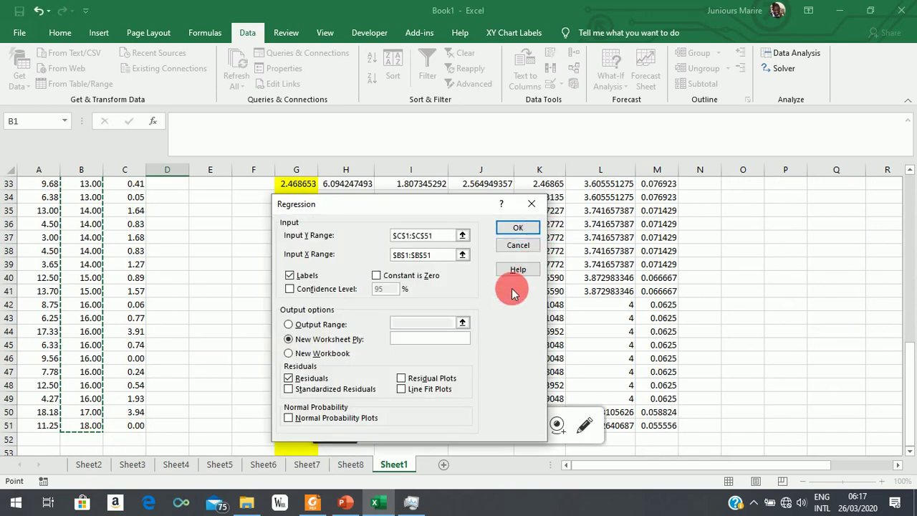
- Exclude residuals from the regression output, run the regression to a new worksheet, and select the Educ coefficient
left_click(289, 377)
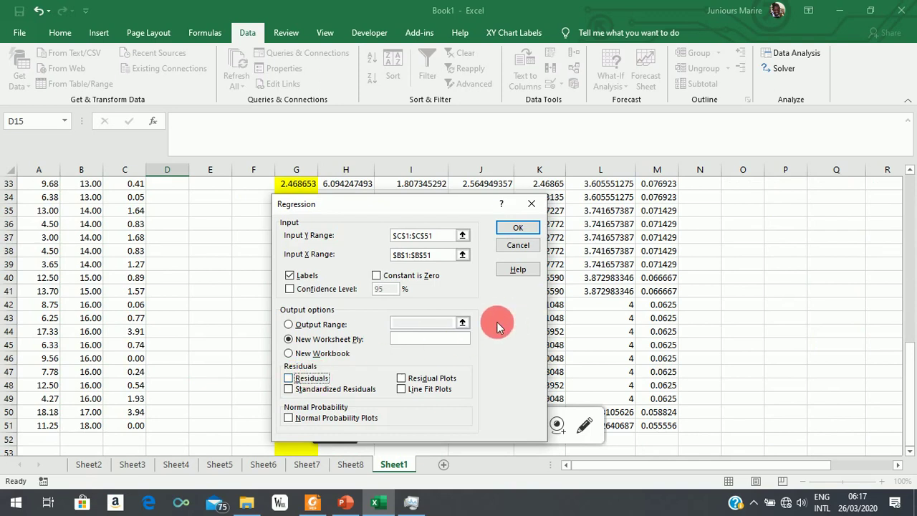
left_click(513, 231)
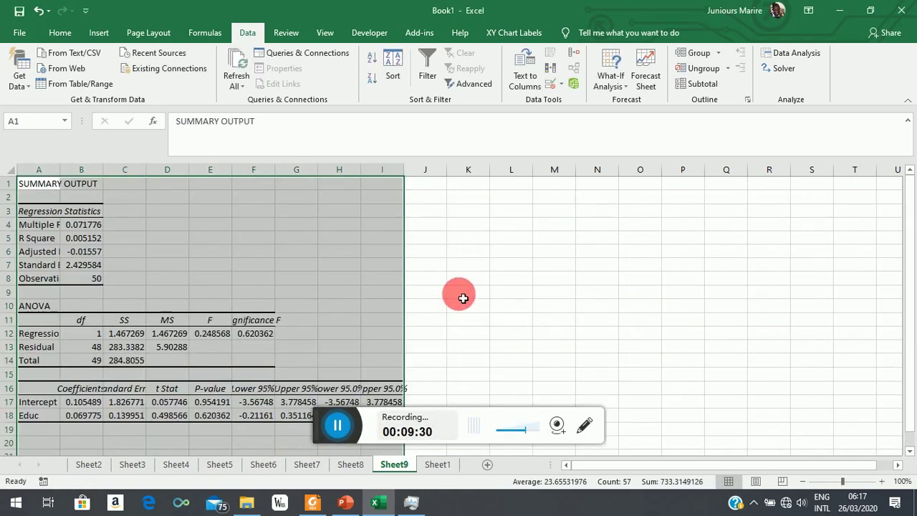
scroll(463, 298, "down", 1)
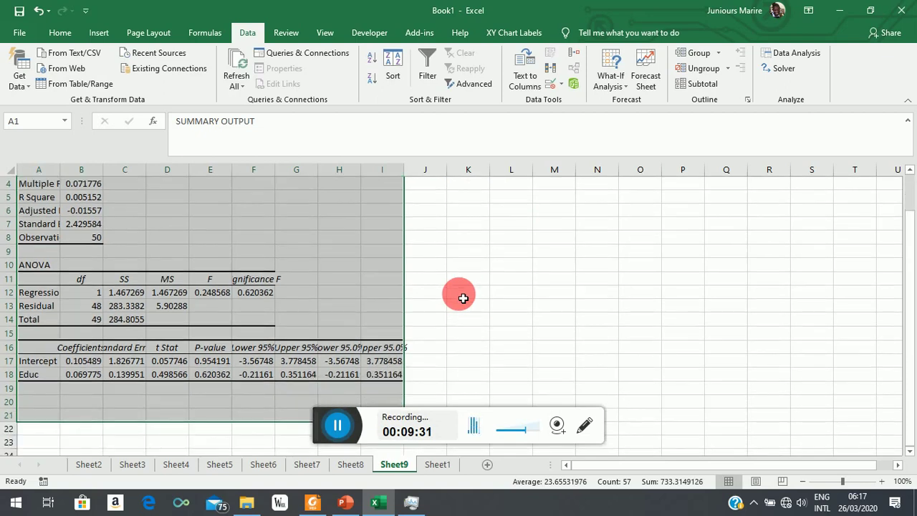
left_click(98, 380)
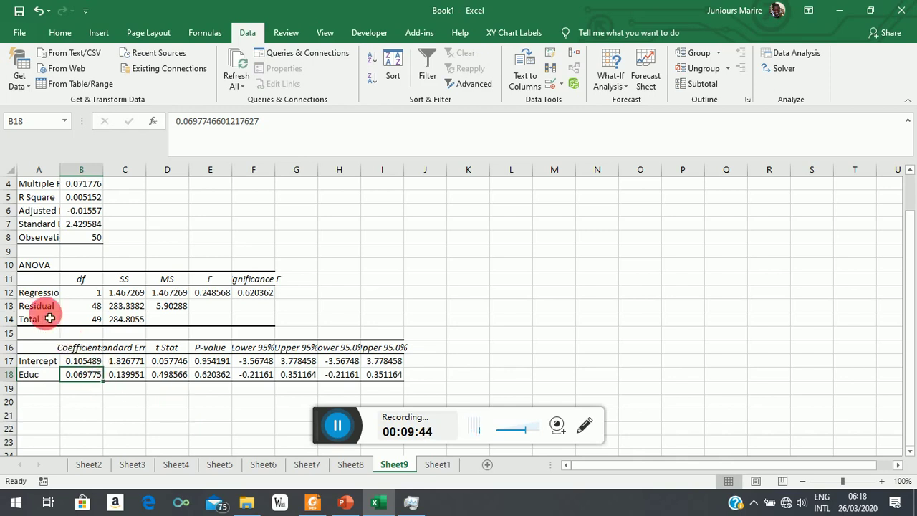
- Highlight the ANOVA table, A10 to F14, with a yellow fill
left_click_drag(31, 264, 252, 323)
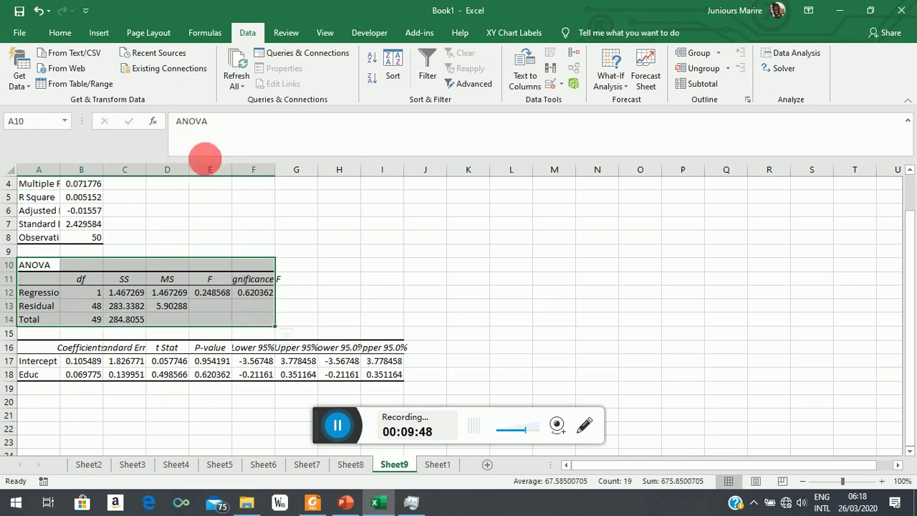
left_click(60, 33)
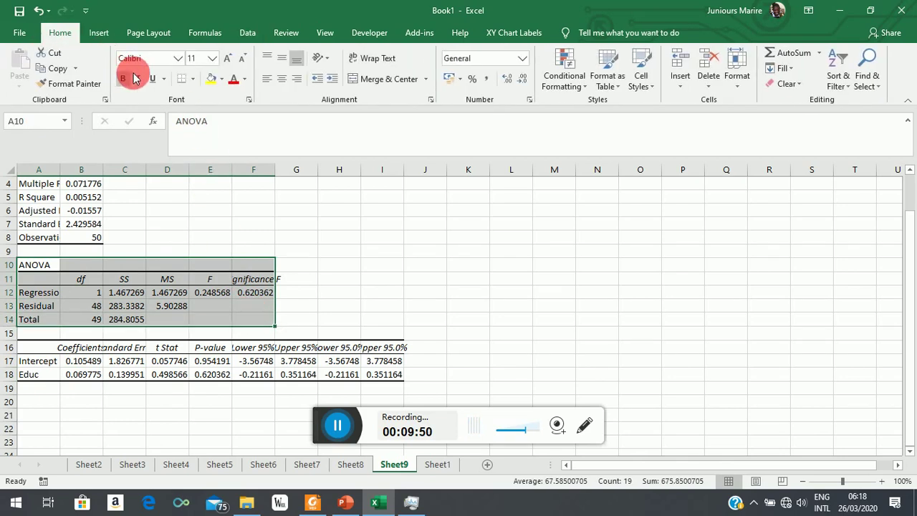
left_click(211, 78)
- Relabel the ANOVA Regression row in A12 as "Regression/Explained" and widen column A to fit its labels
left_click(55, 293)
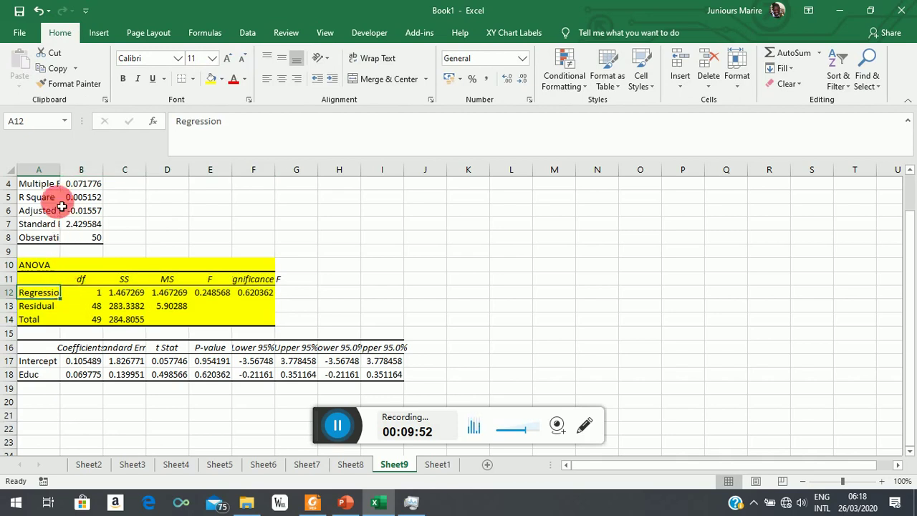
double_click(65, 170)
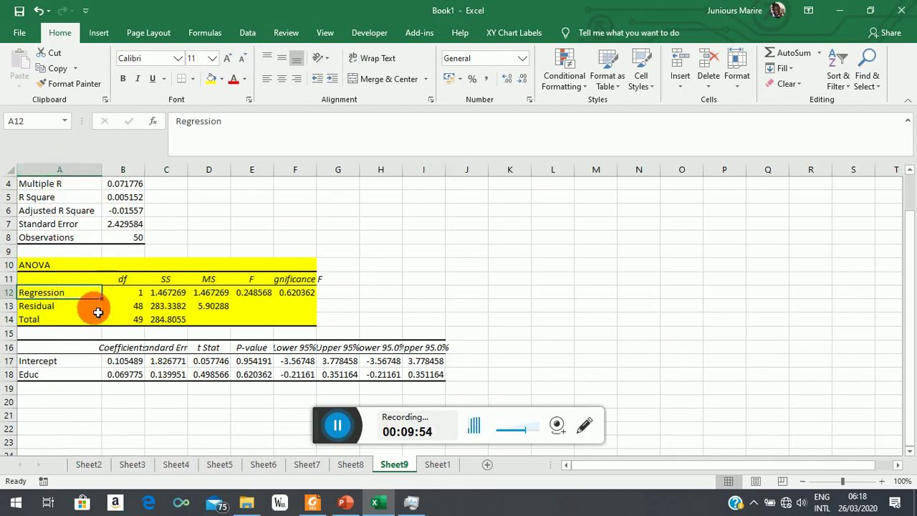
double_click(72, 295)
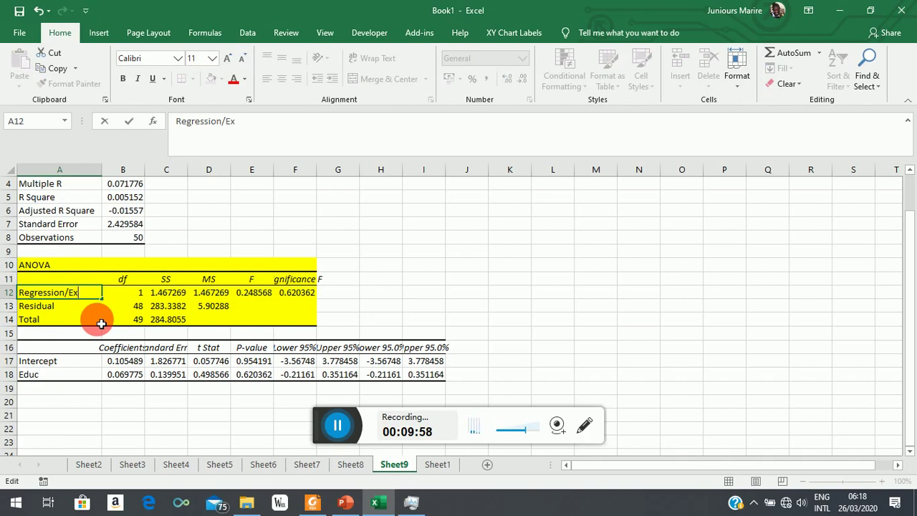
left_click(450, 266)
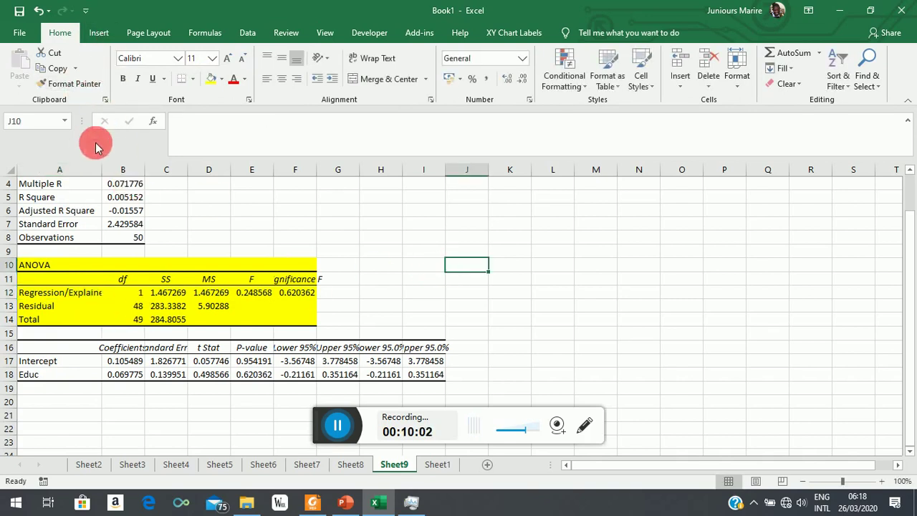
double_click(102, 169)
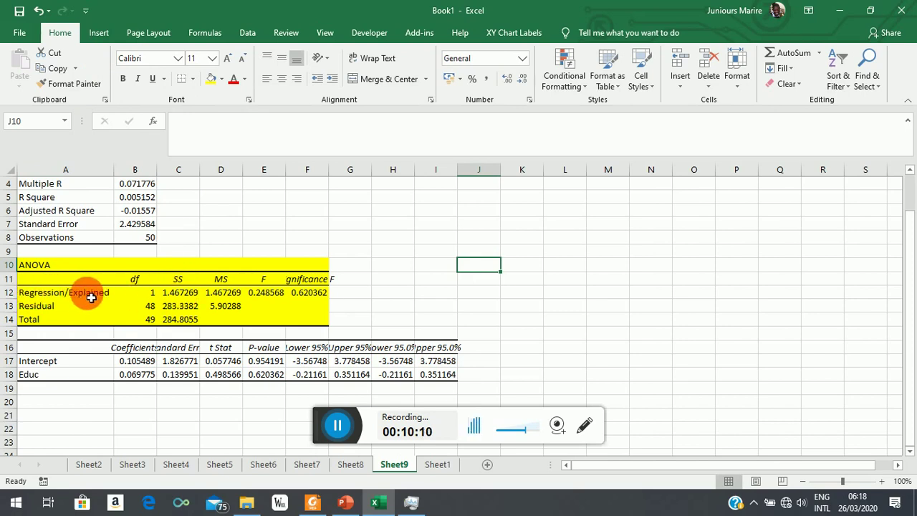
- Locate the explained sum of squares in C12 and enter the test statistic note "Chisqd-obs= 0.5*ESS" in J6
left_click(179, 296)
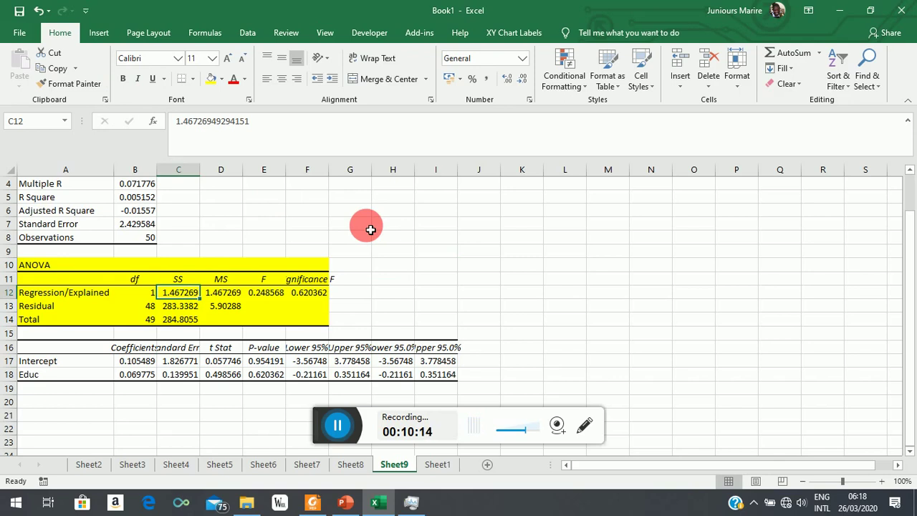
left_click(491, 210)
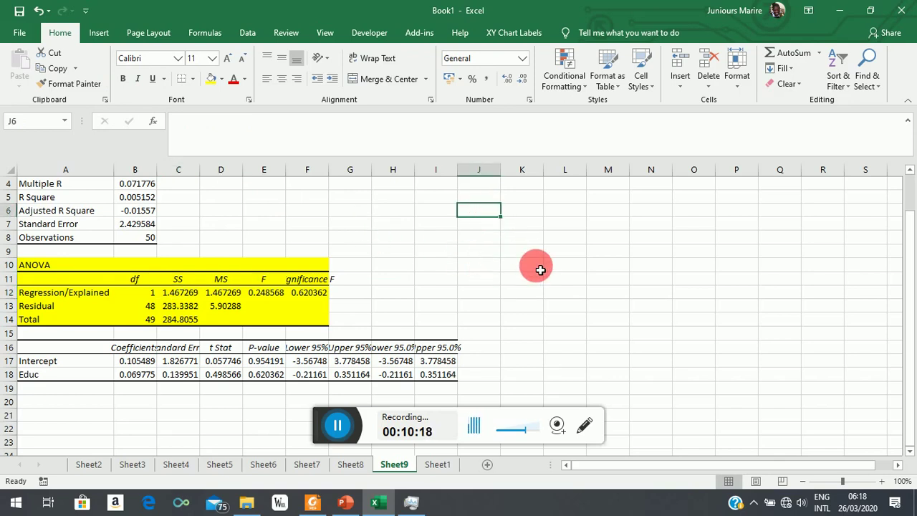
type("Chisqd-obs= 0.5*ESS")
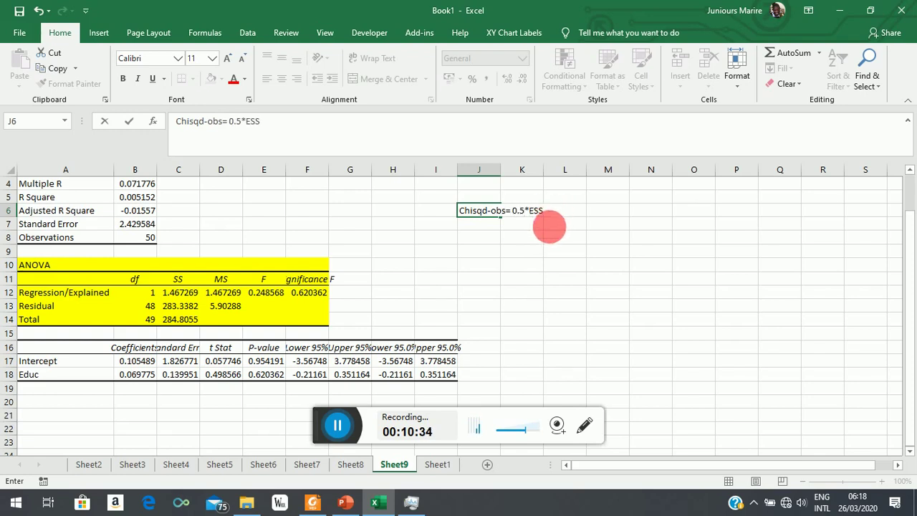
left_click(558, 299)
- Switch to PowerPoint and go to slide 174, following the Breusch-Pagan-Godfrey test steps
left_click(345, 503)
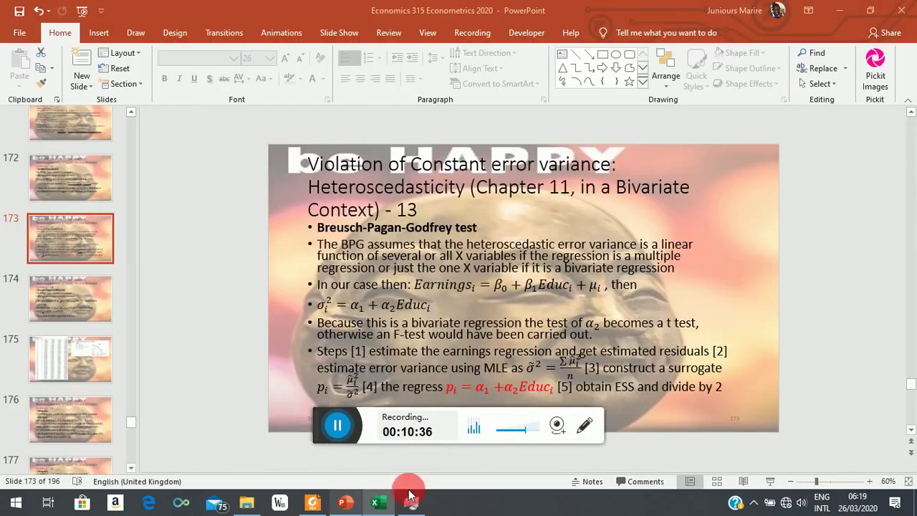
left_click(72, 299)
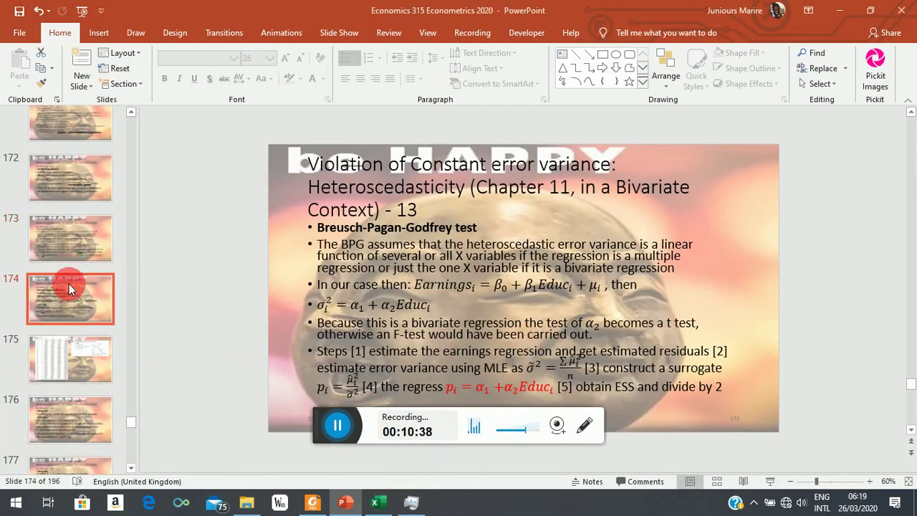